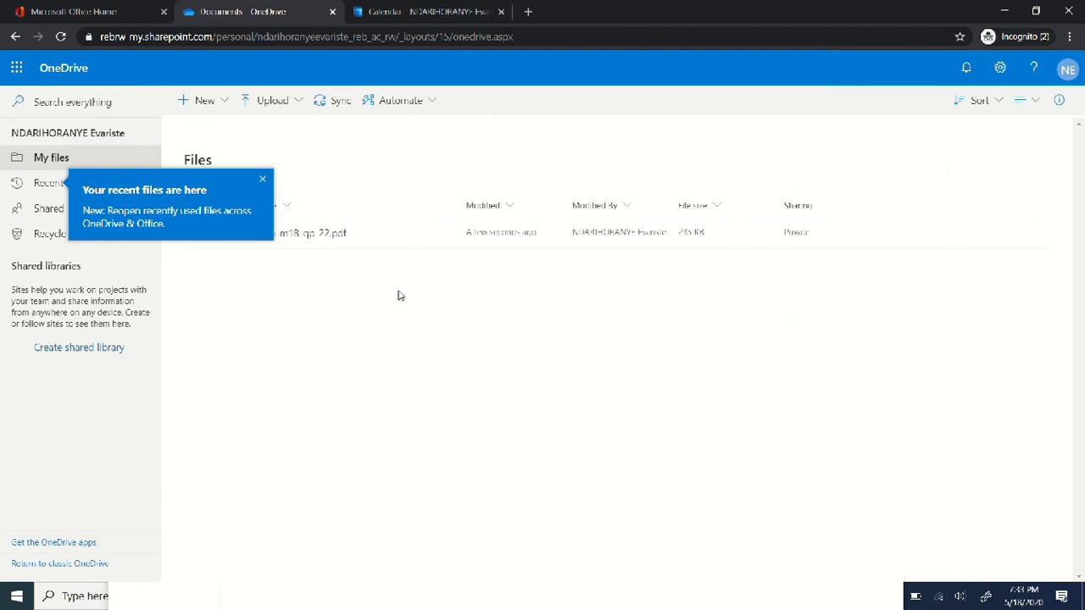
- Dismiss the recent files tip, check OneDrive's upload options and return to the Office home page
left_click(262, 179)
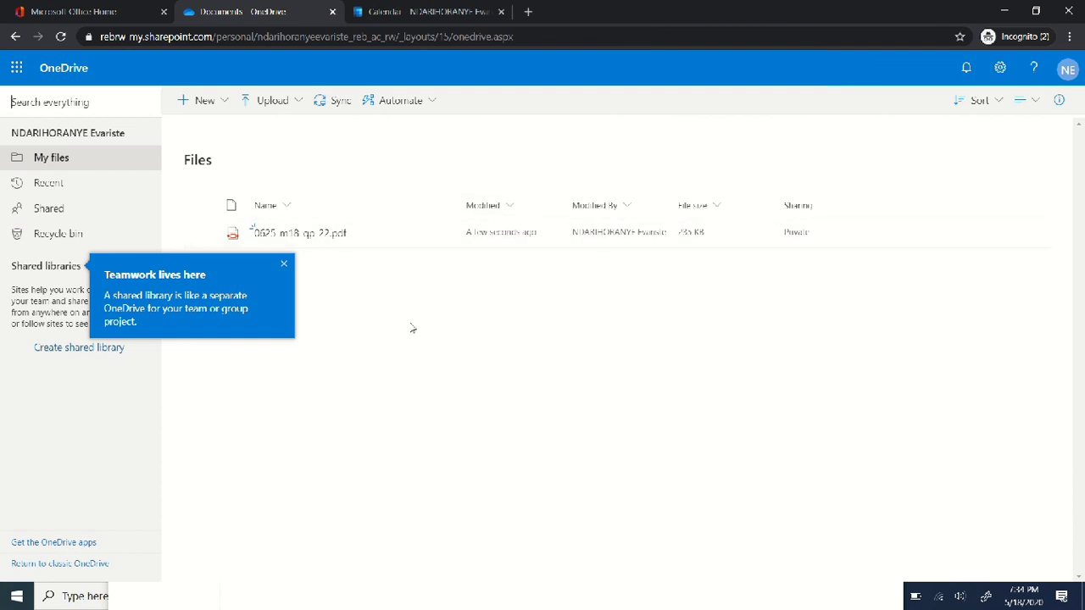
left_click(300, 103)
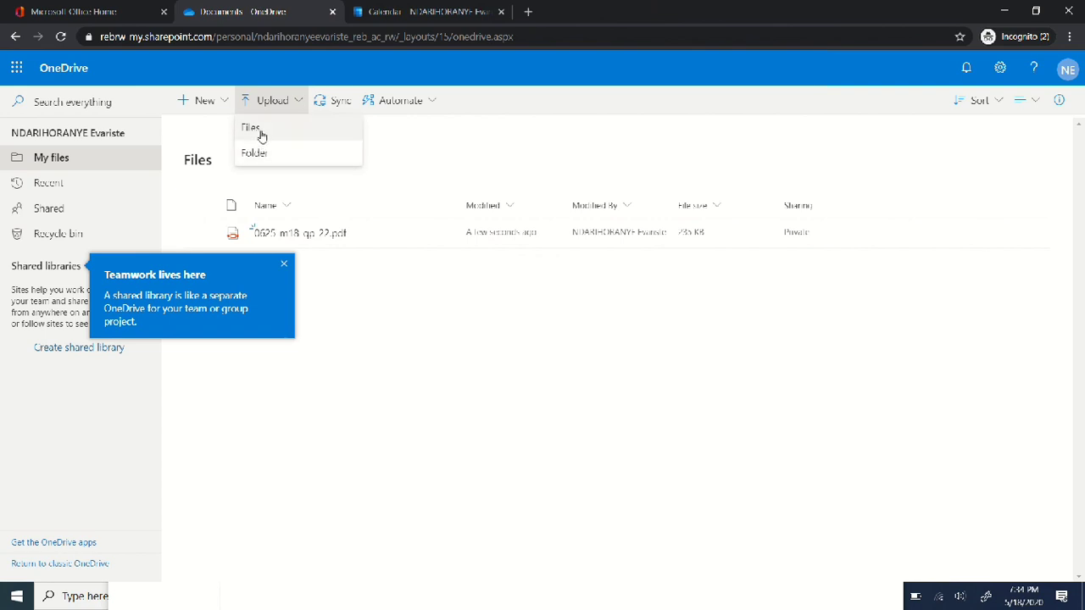
left_click(68, 12)
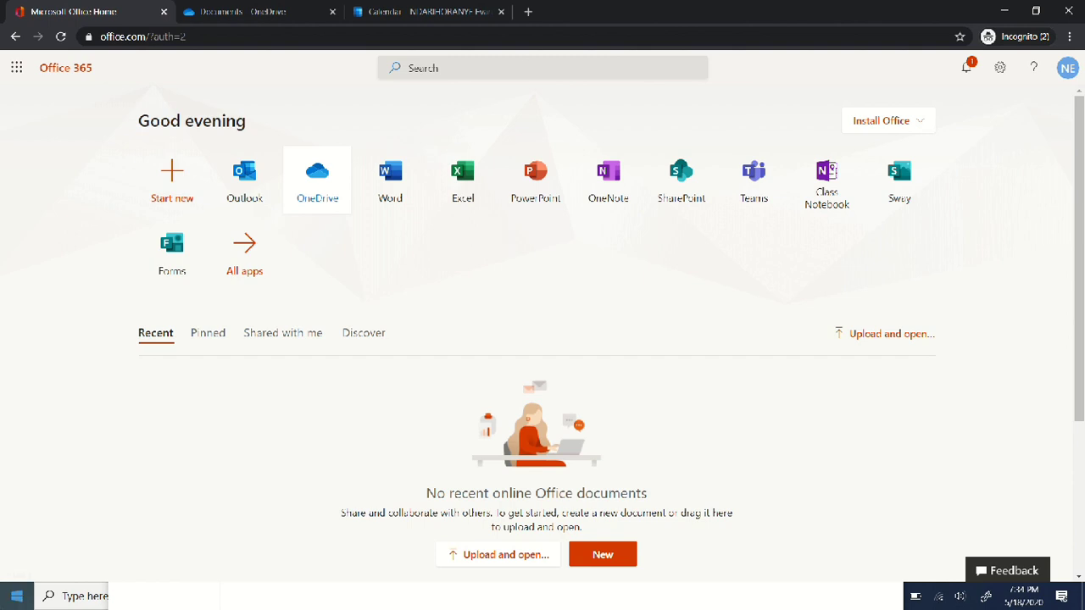
- Search the computer for the Word and PowerPoint desktop apps
left_click(17, 596)
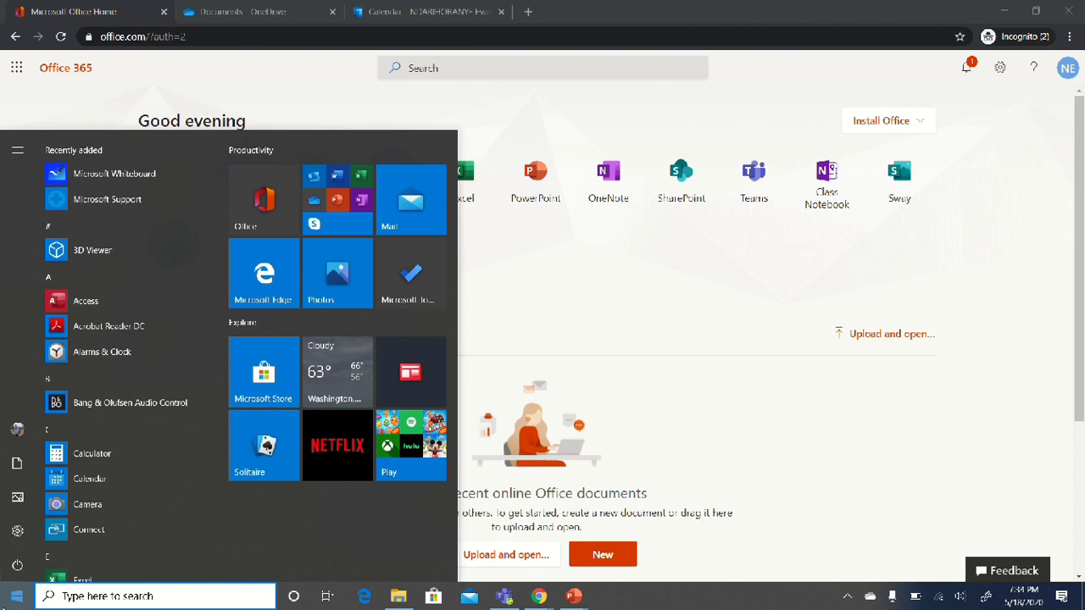
type("word")
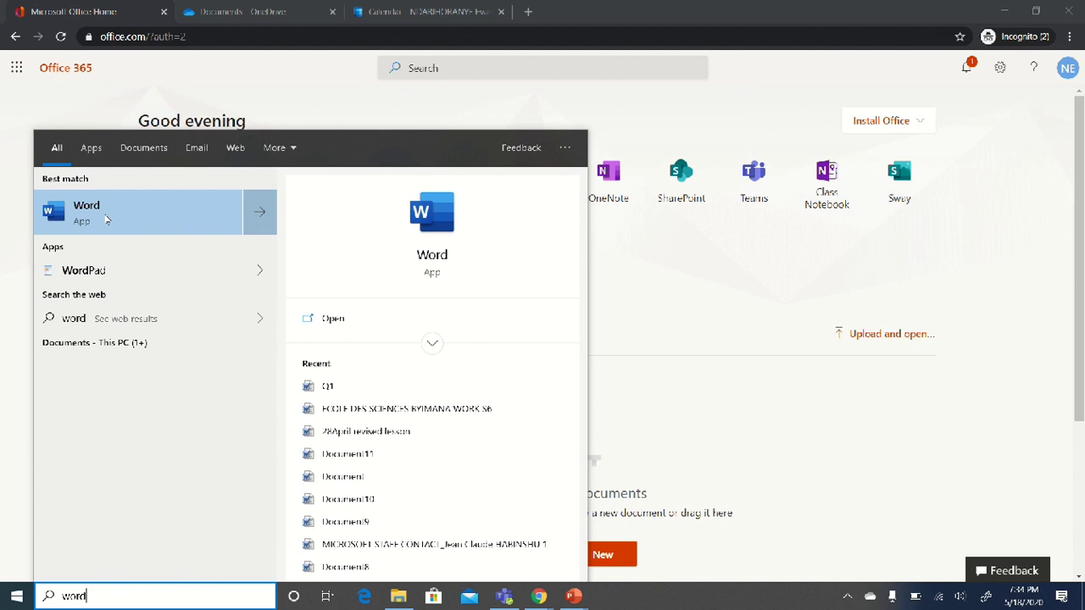
key("BackSpace")
key("BackSpace")
key("BackSpace")
key("BackSpace")
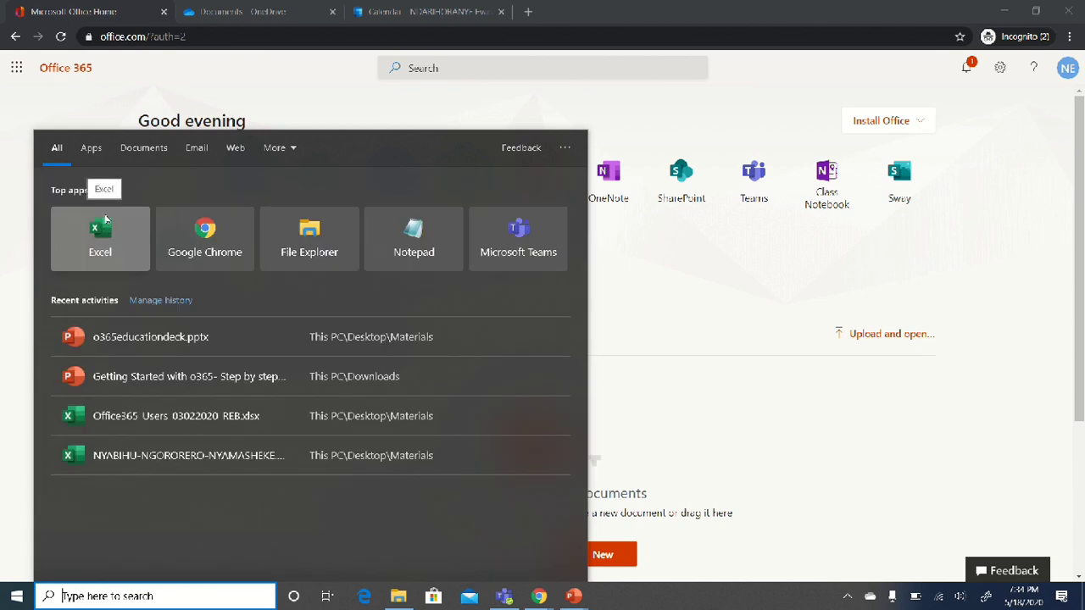
type("powe")
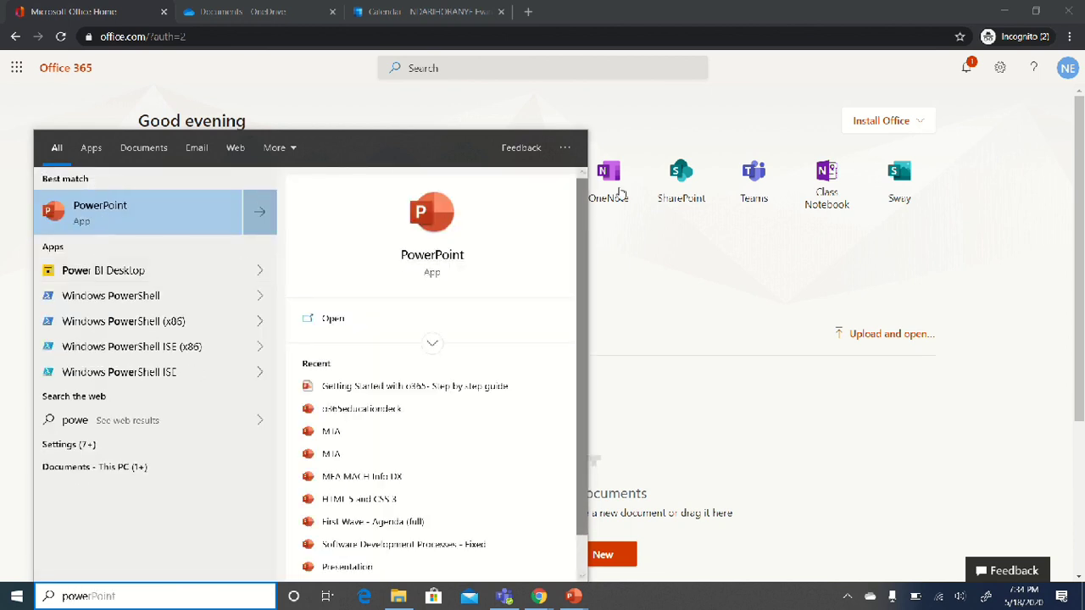
left_click(808, 74)
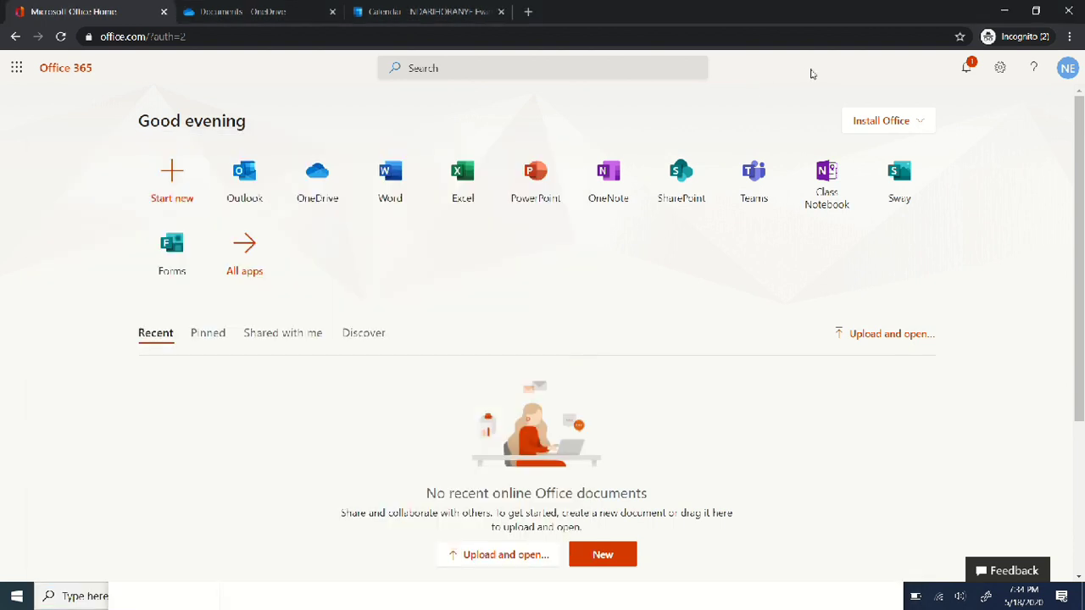
- Check the Office install options on the home page and search the computer for the Word app again
left_click(922, 123)
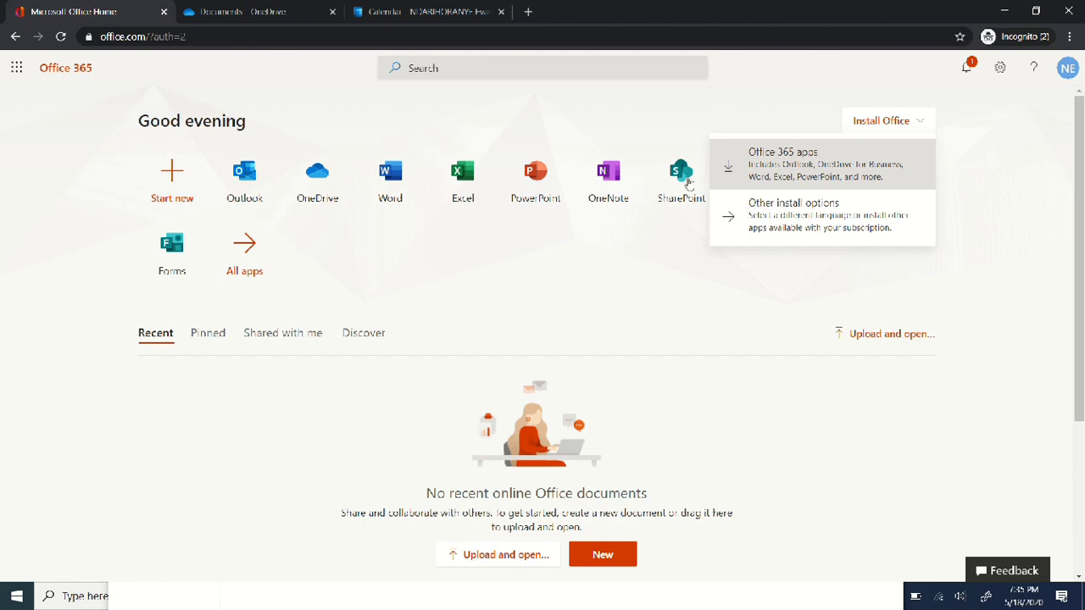
left_click(16, 597)
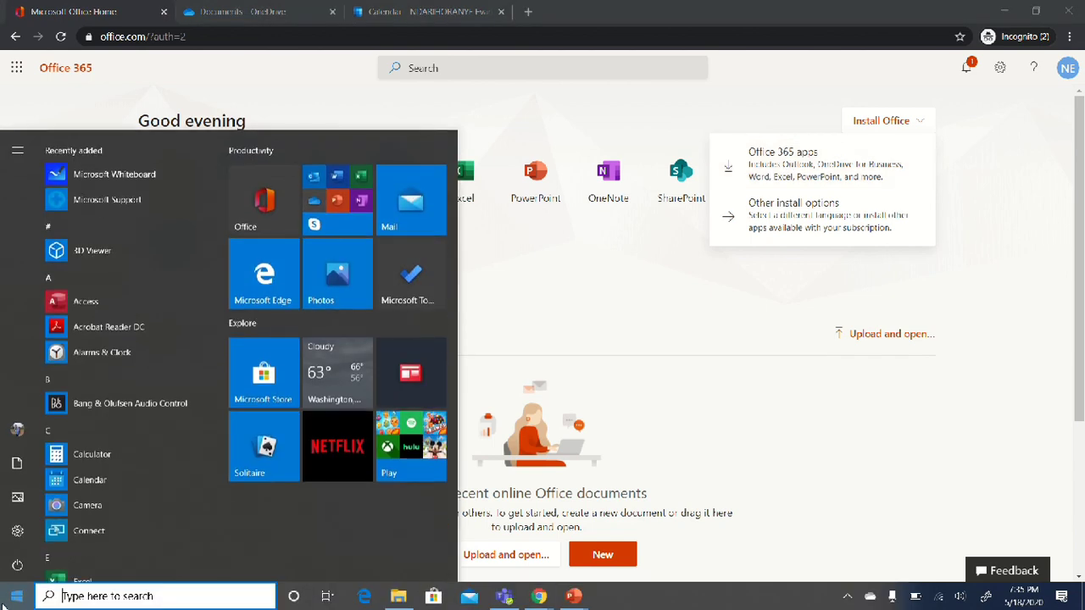
type("word")
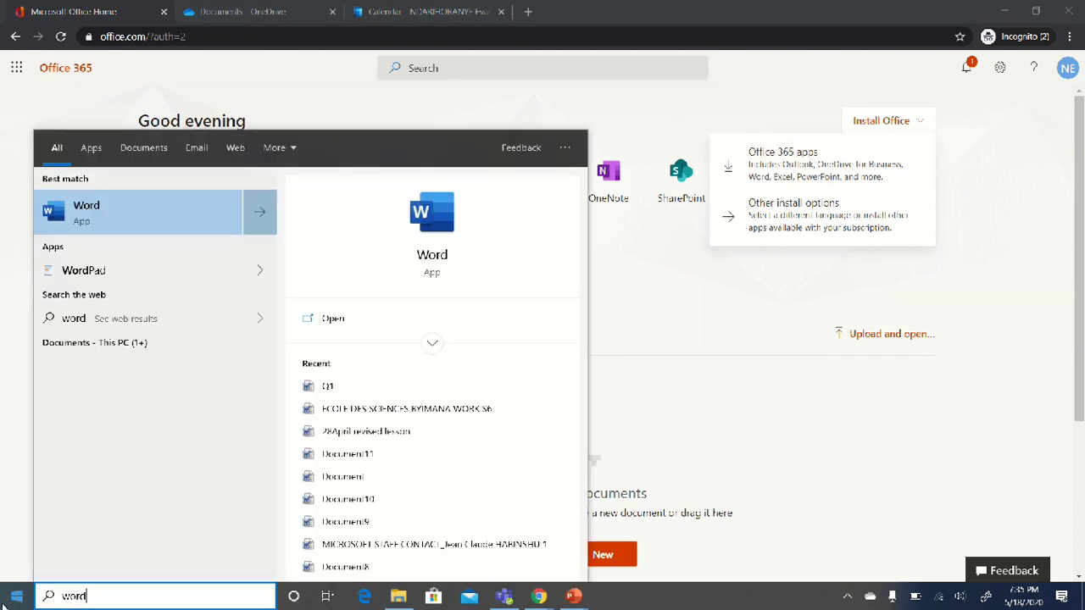
left_click(646, 324)
- Download the Office 365 apps installer and show the setup file in its folder
left_click(913, 121)
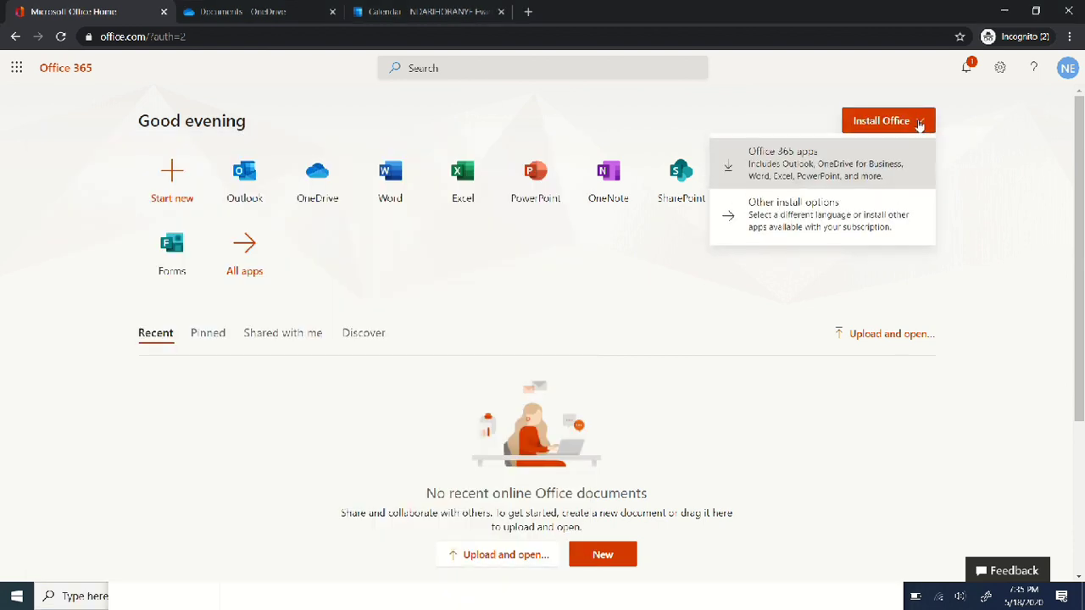
left_click(832, 173)
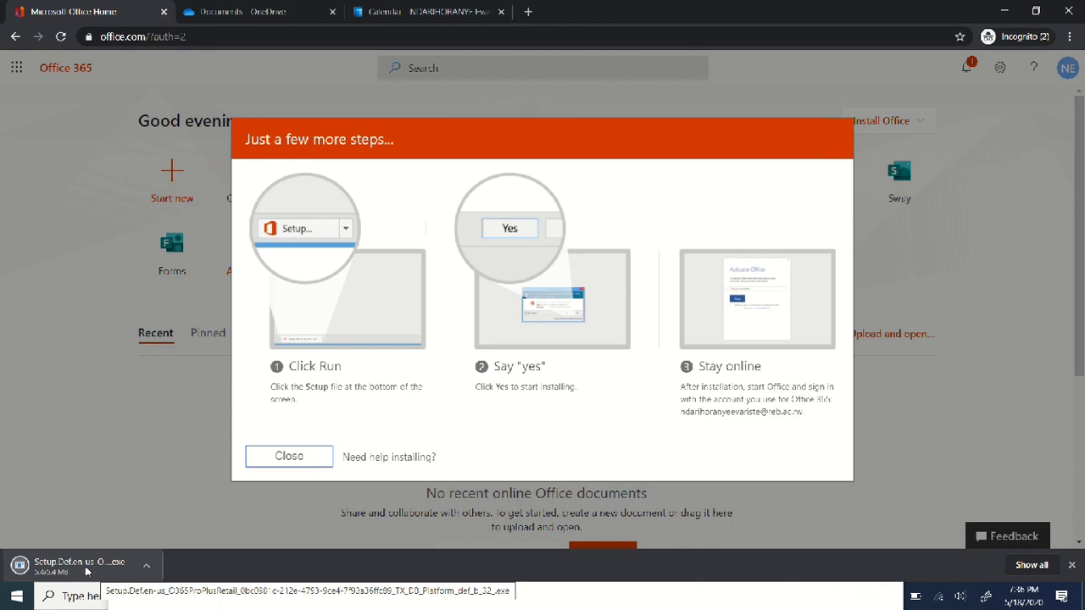
left_click(20, 575)
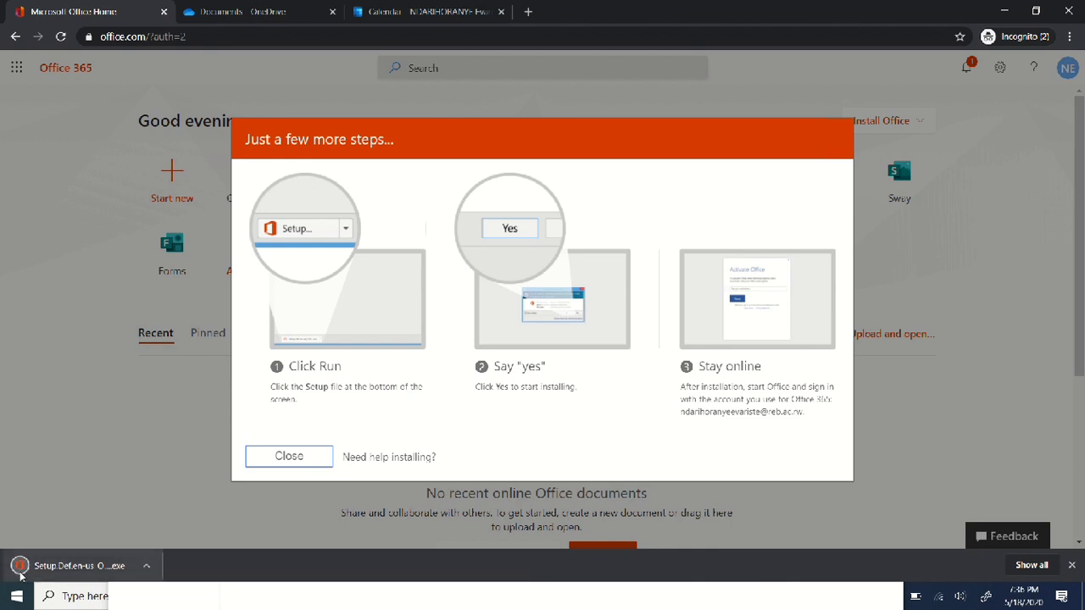
left_click(148, 568)
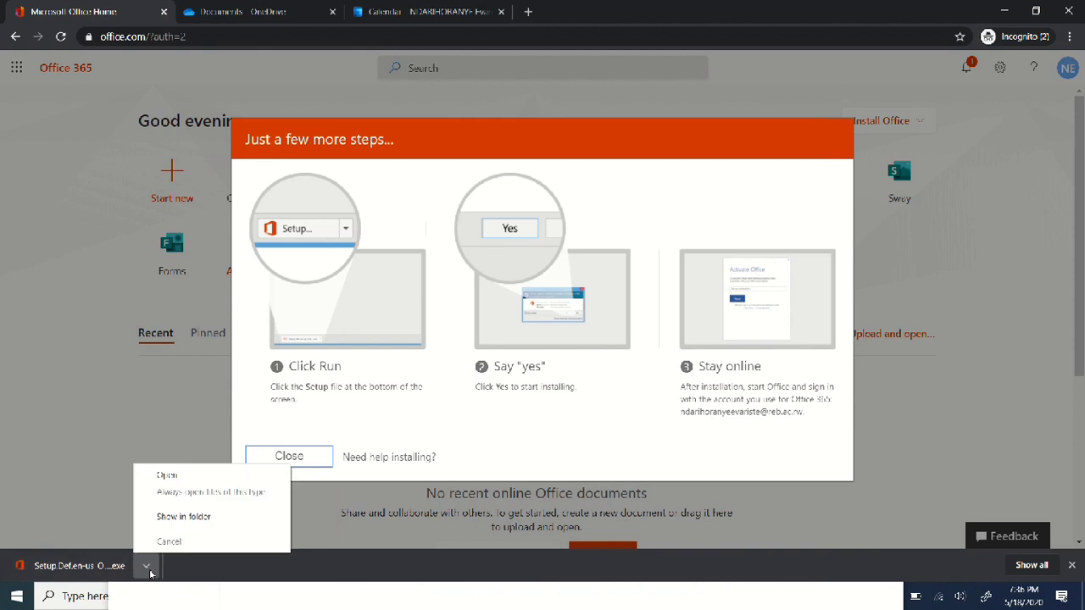
left_click(181, 517)
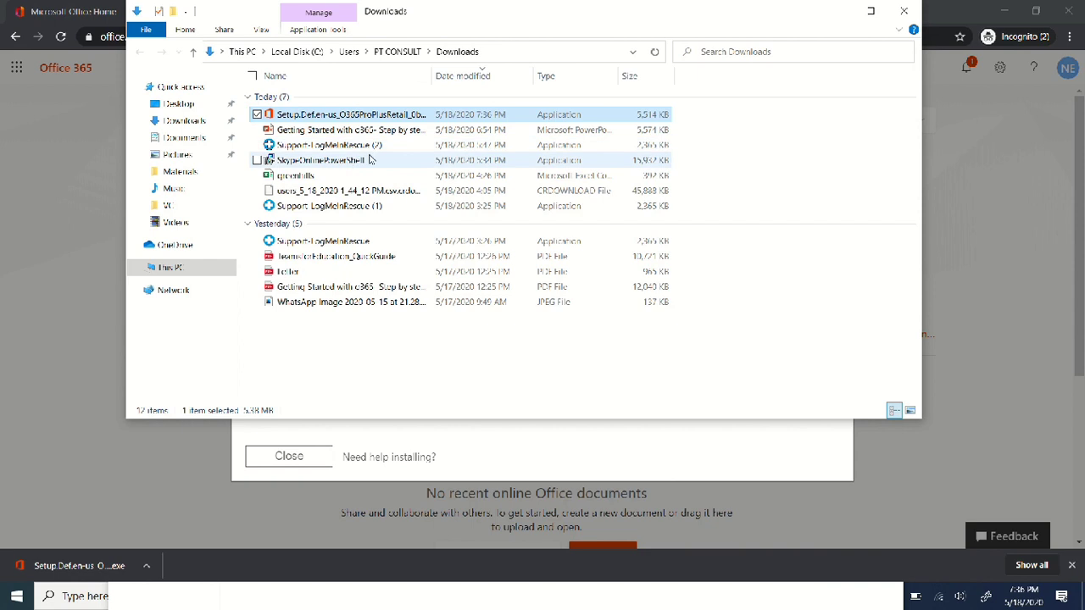
- Look in the Documents folder, return to Downloads and select the Office setup file
left_click(182, 138)
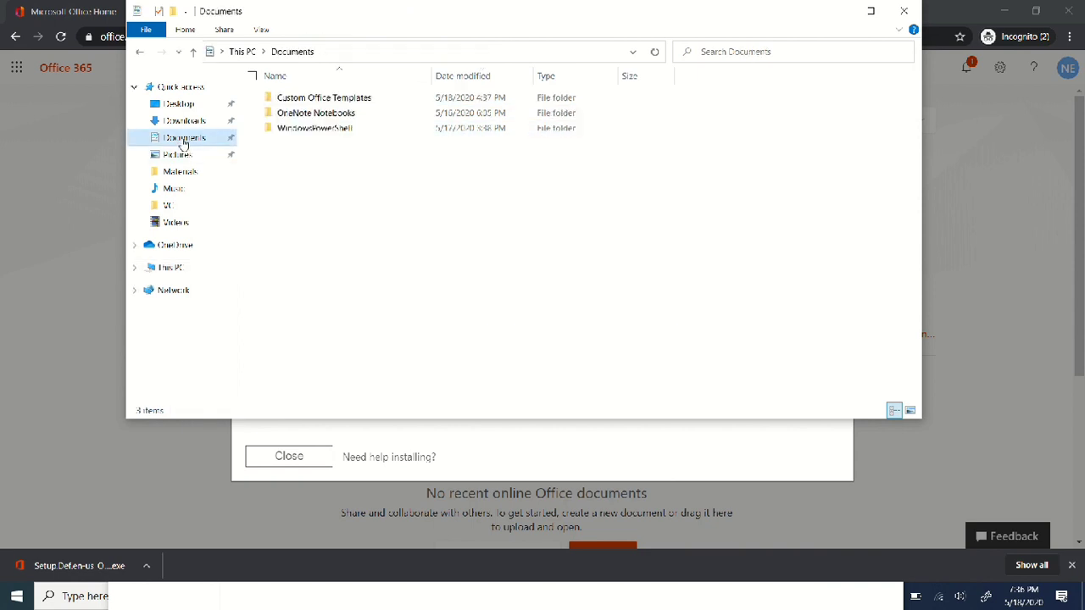
left_click(182, 120)
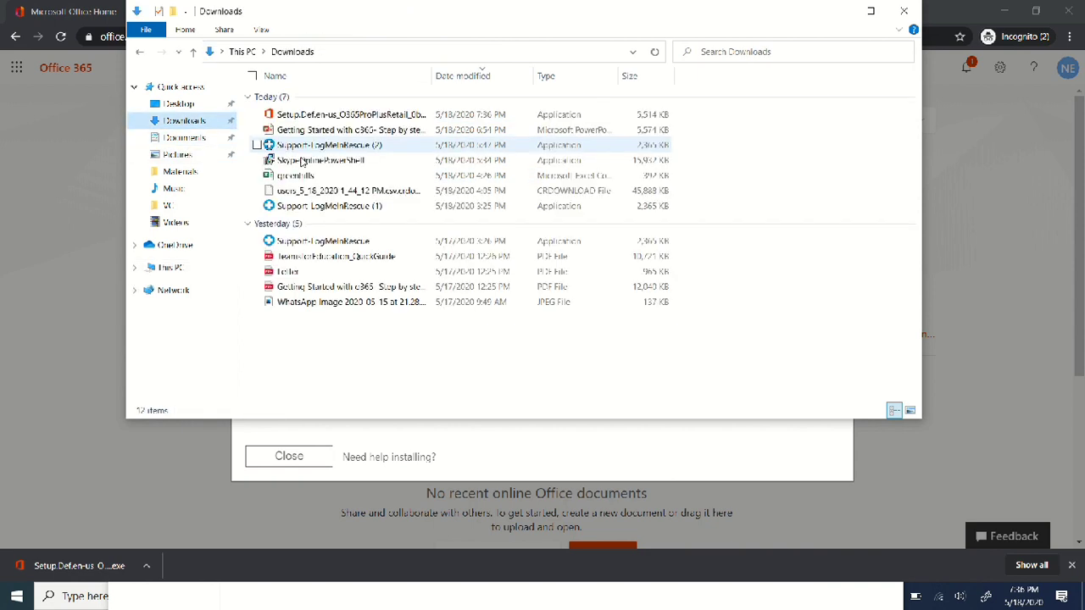
left_click(392, 119)
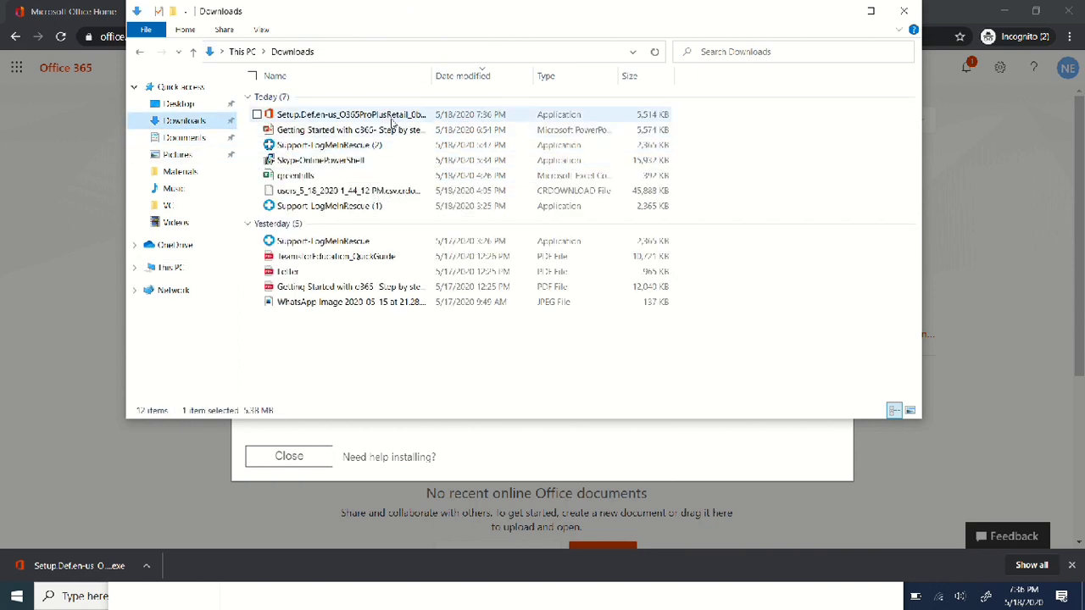
- Filter the Downloads folder to files modified on 5/18/2020 and widen the Name column to show the setup file's name
left_click(528, 76)
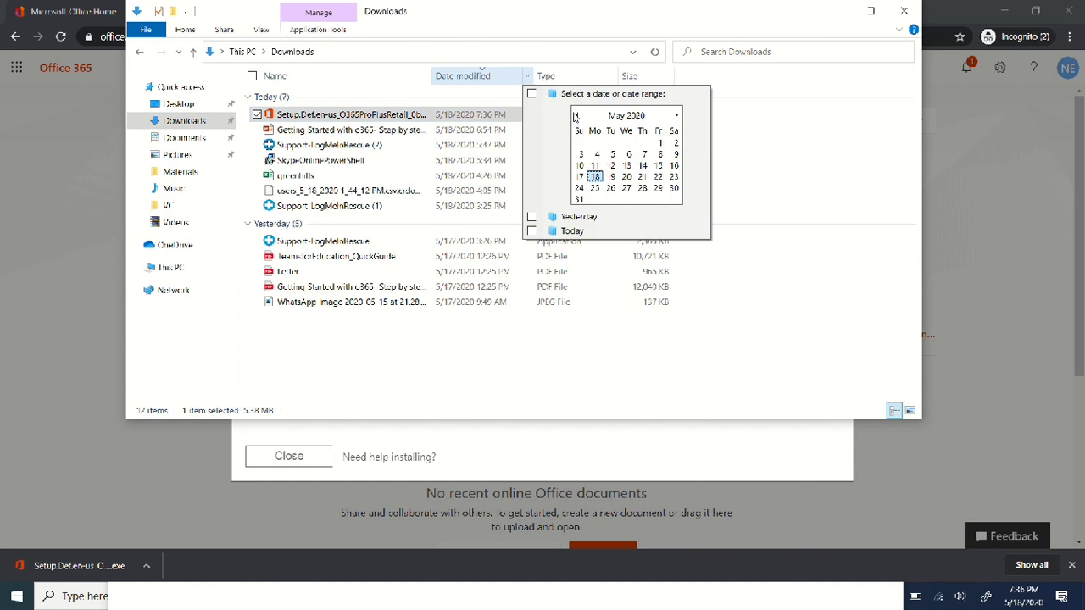
left_click(594, 176)
left_click(335, 123)
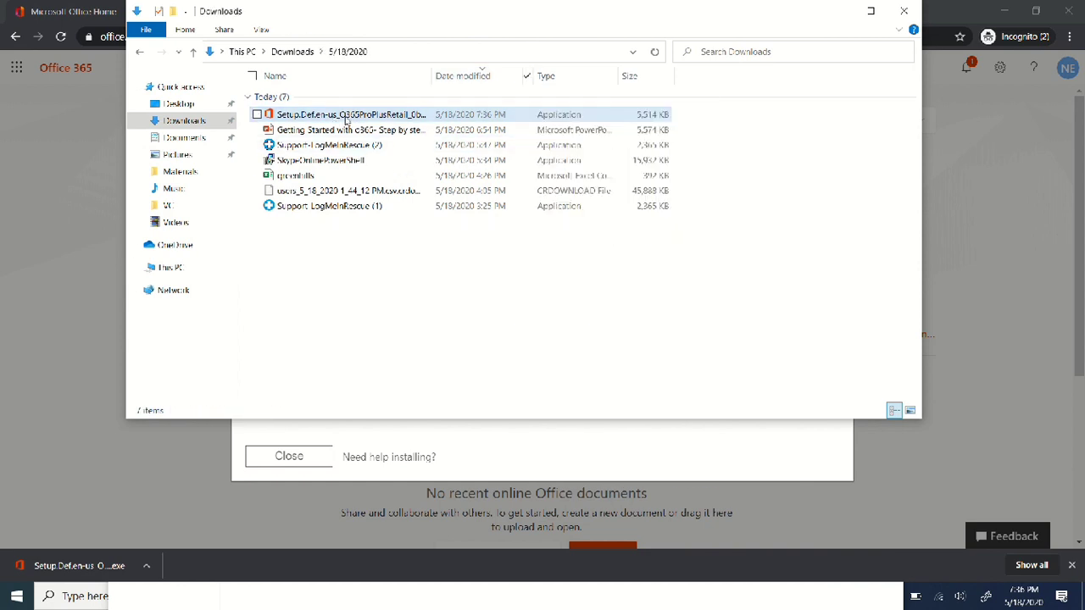
left_click_drag(432, 79, 616, 80)
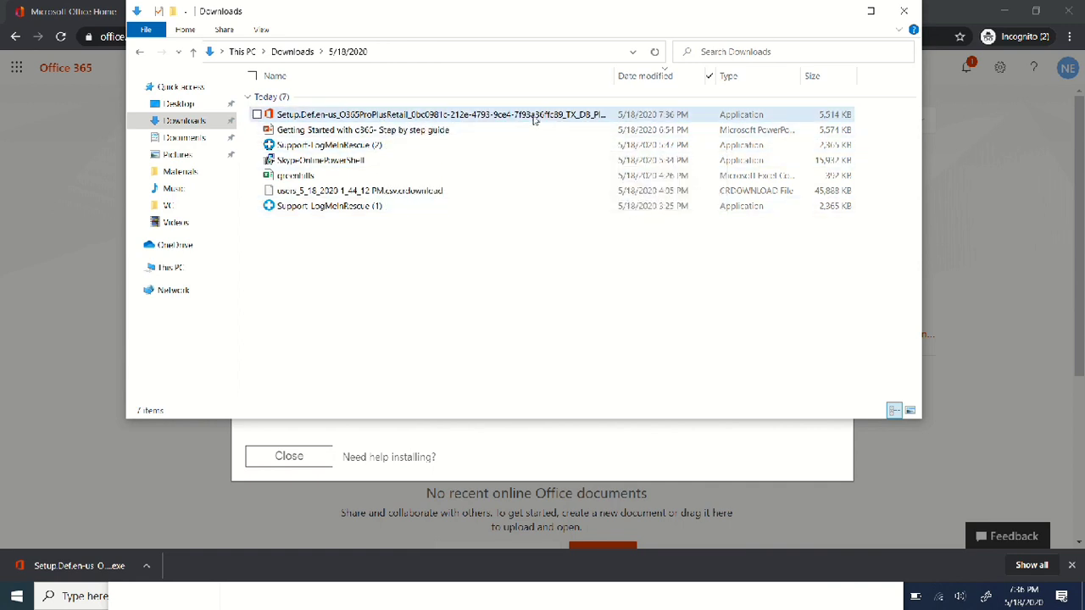
mouse_move(534, 120)
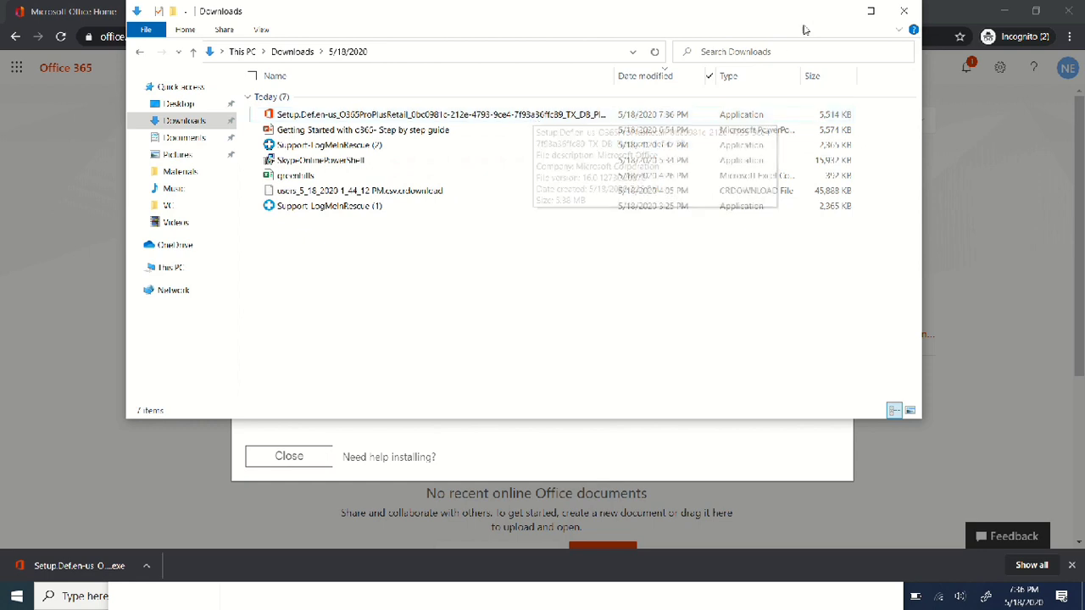
left_click(837, 11)
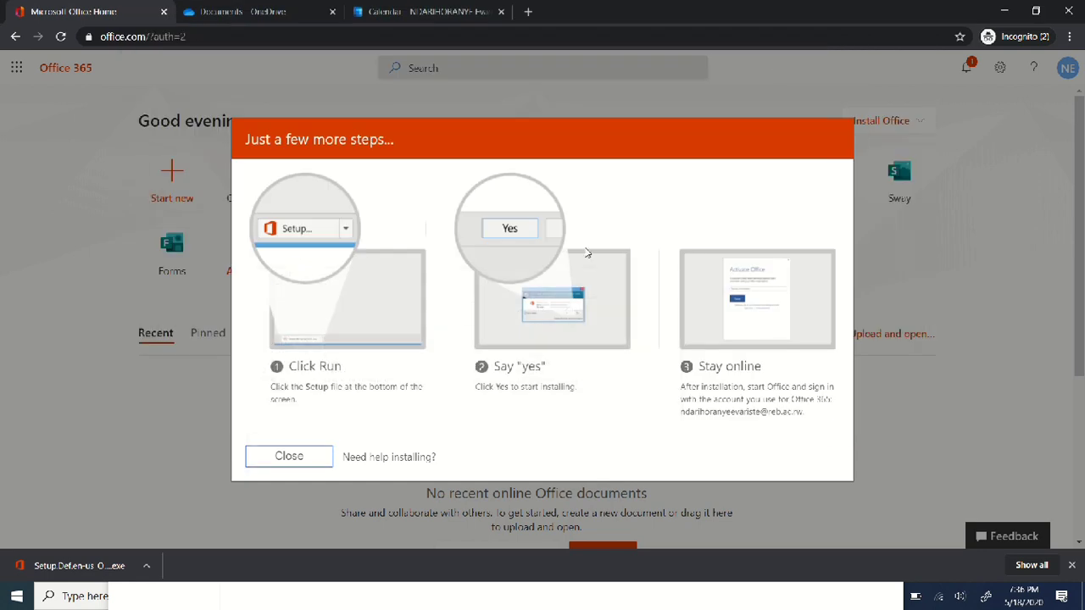
- Close the installation instructions and create a new blank document in Word for the web, dismissing its privacy notice
left_click(289, 458)
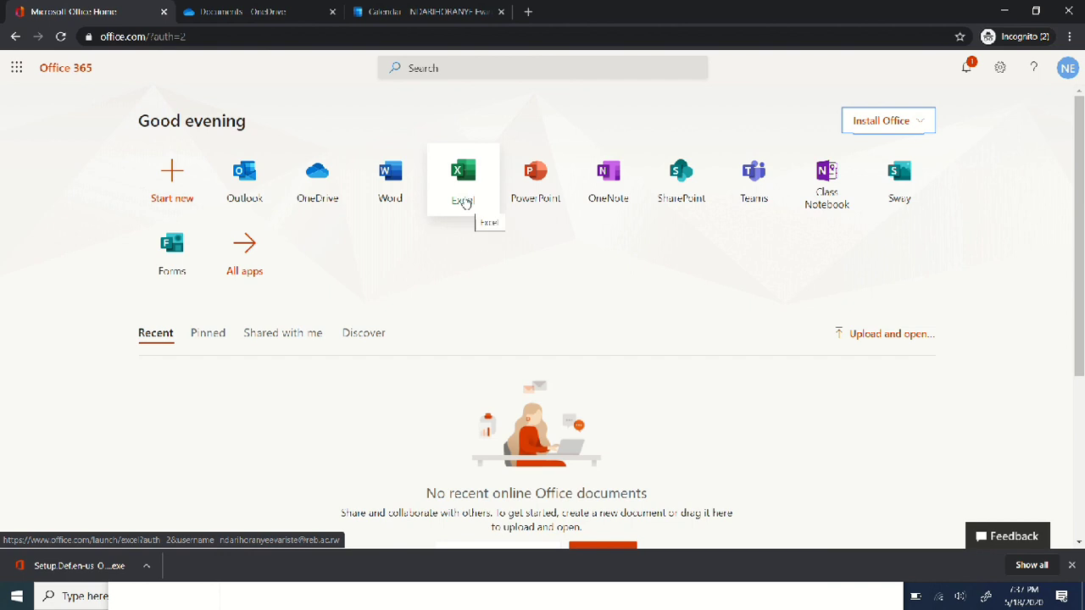
left_click(400, 208)
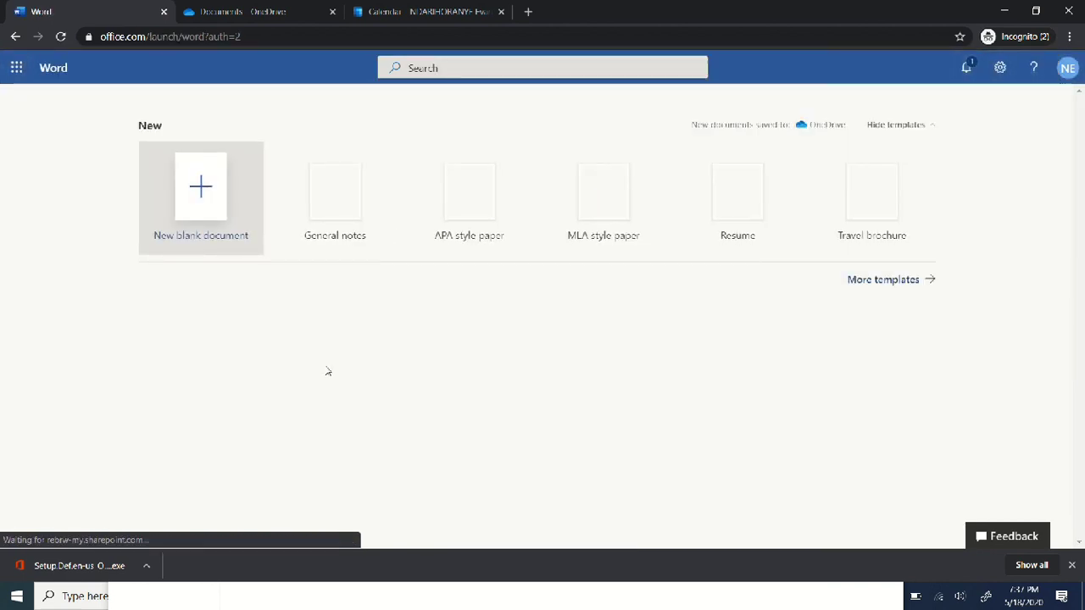
left_click(212, 215)
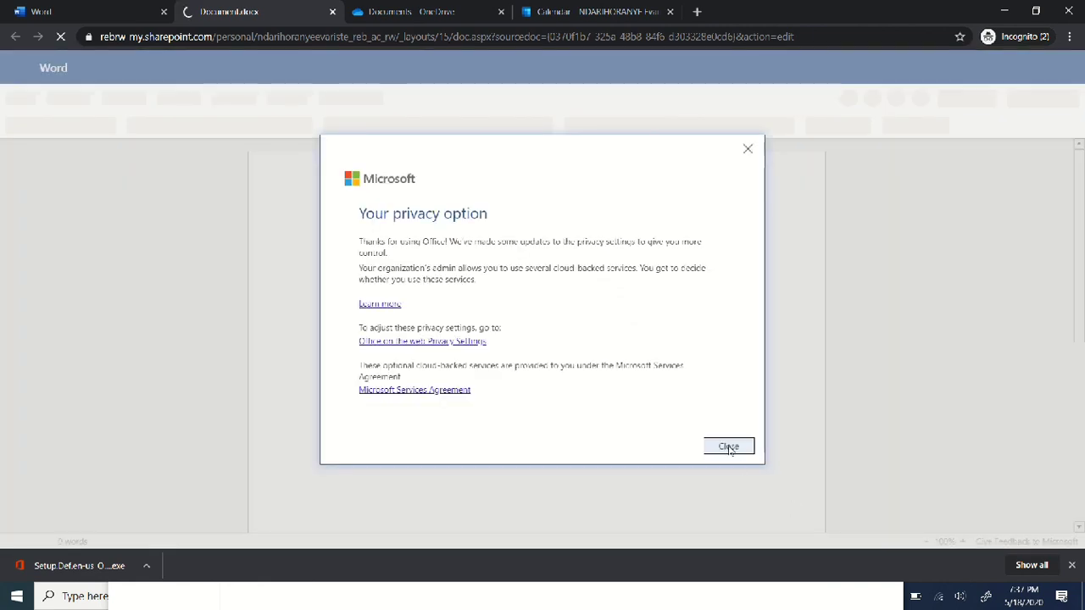
left_click(729, 448)
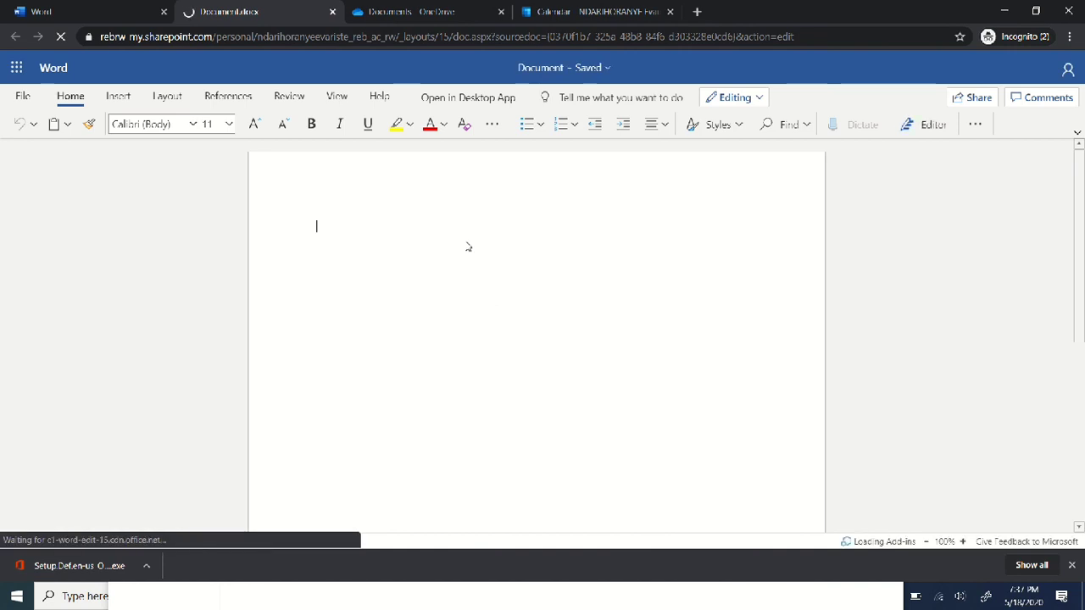
- Enter the heading "LIST OF STUDENTS" on the document's first line
type("4IS")
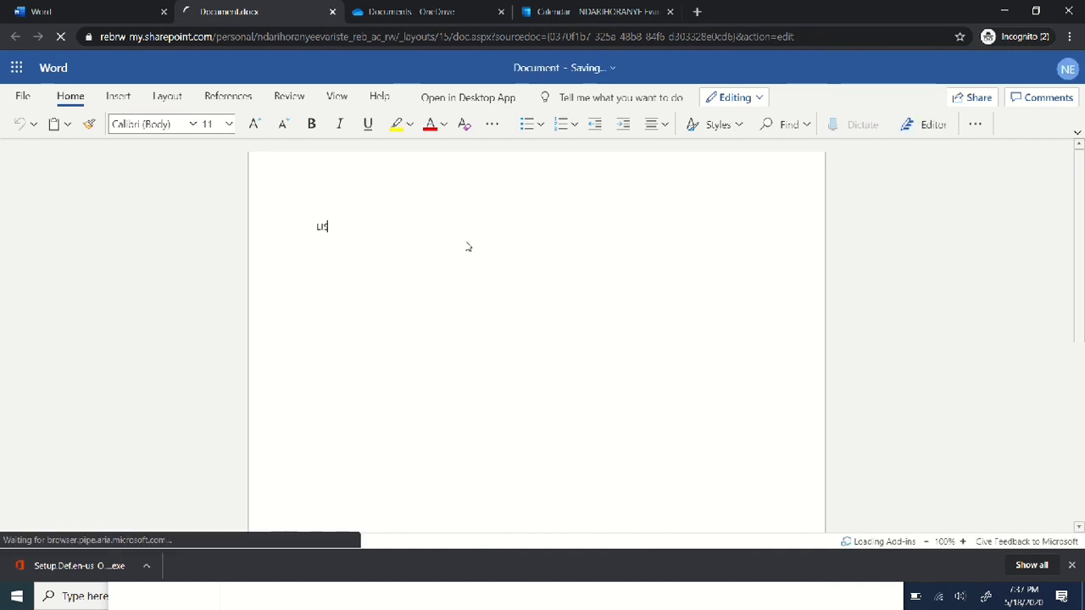
type("T OF ")
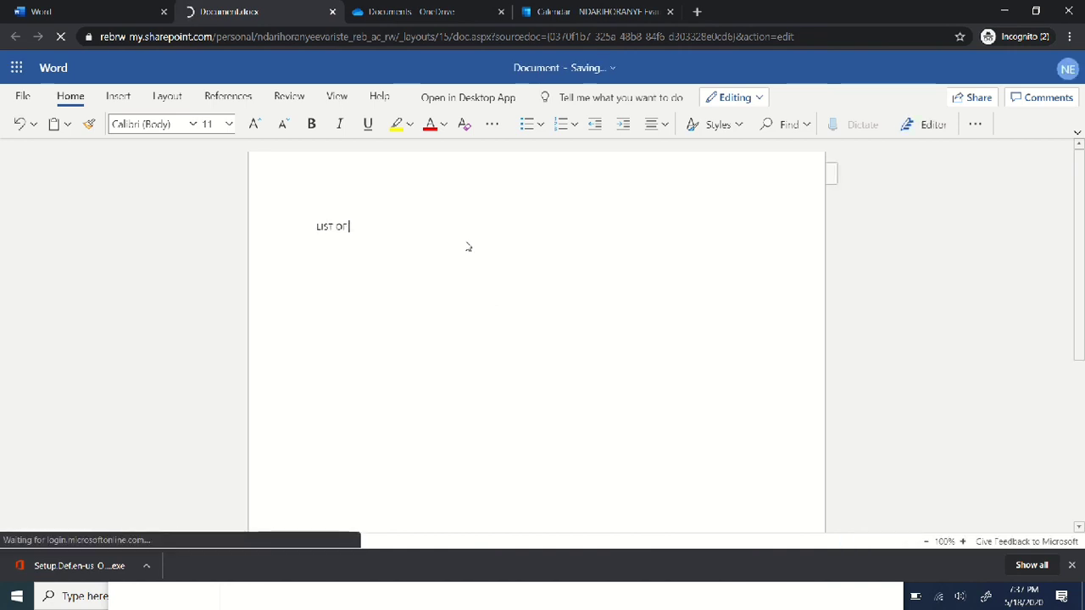
type("STUDENTS")
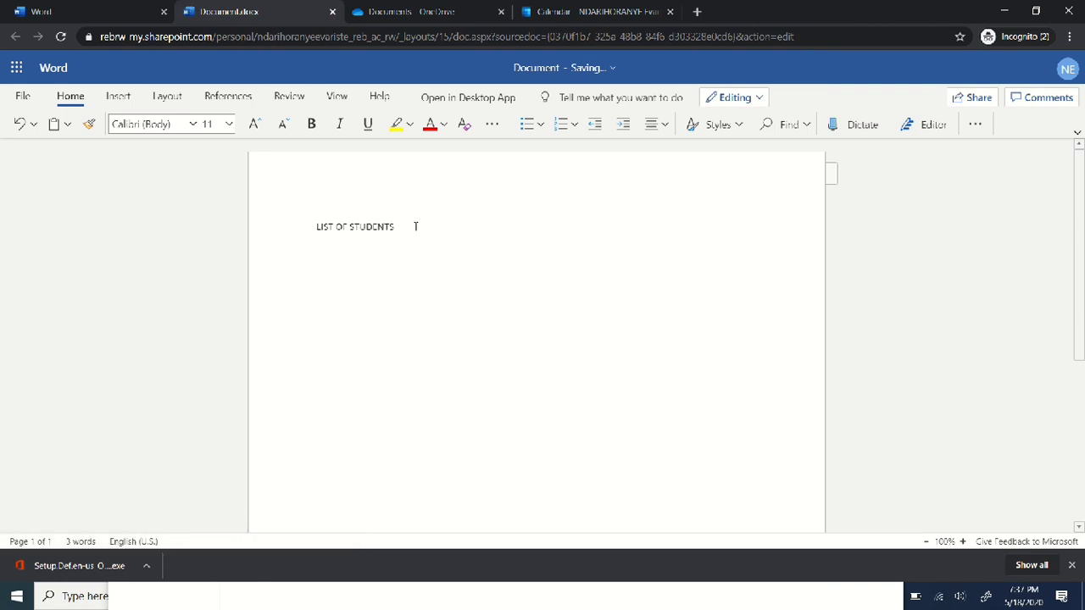
- Format the heading "LIST OF STUDENTS" as bold, size 36 and centered, and add a new line below it
left_click_drag(415, 227, 246, 233)
left_click(311, 123)
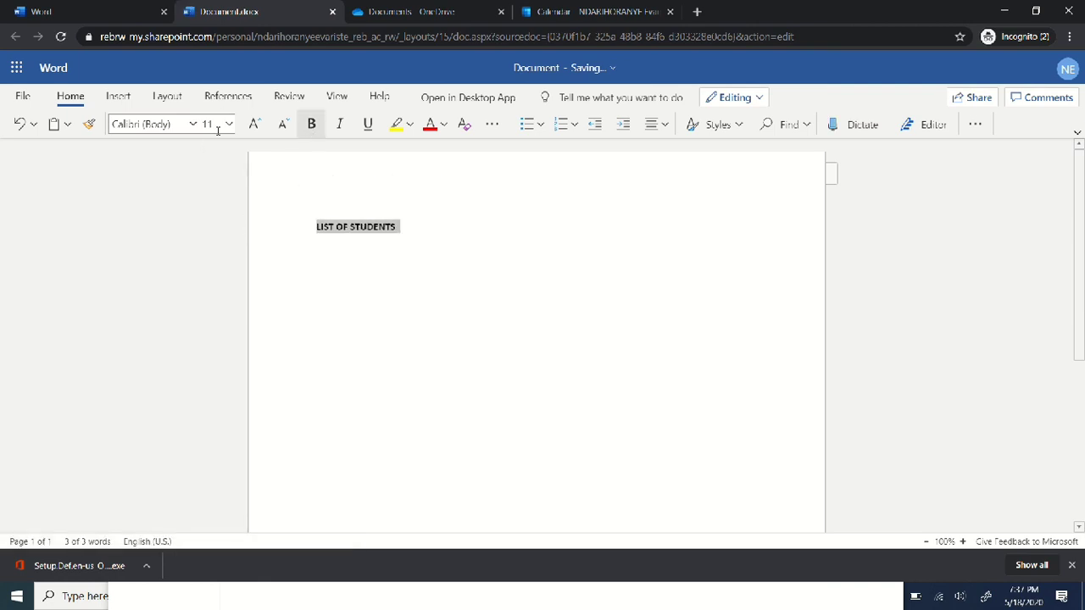
left_click(229, 123)
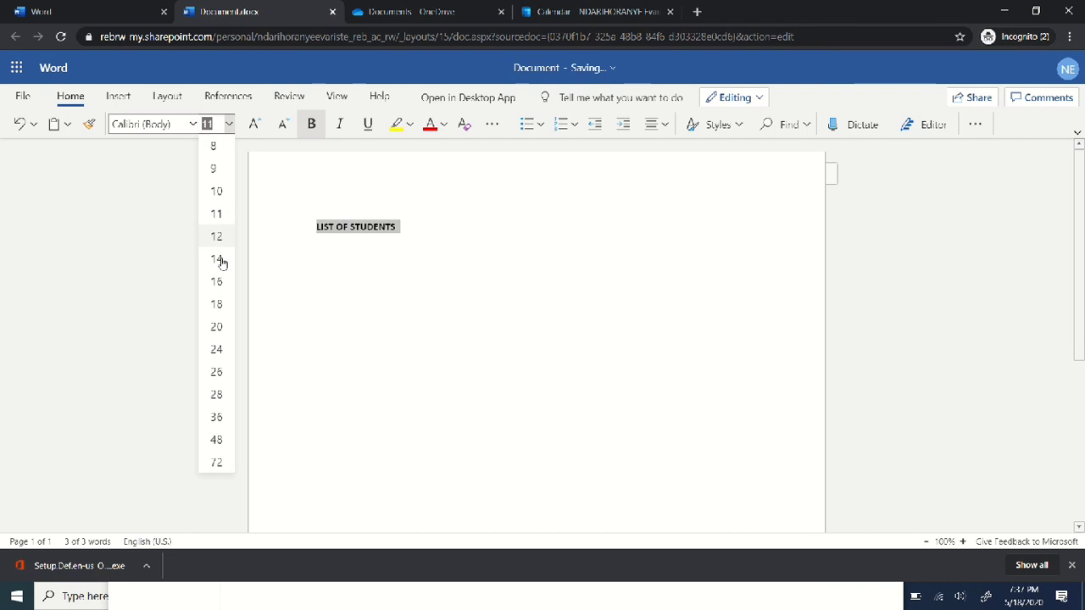
left_click(217, 418)
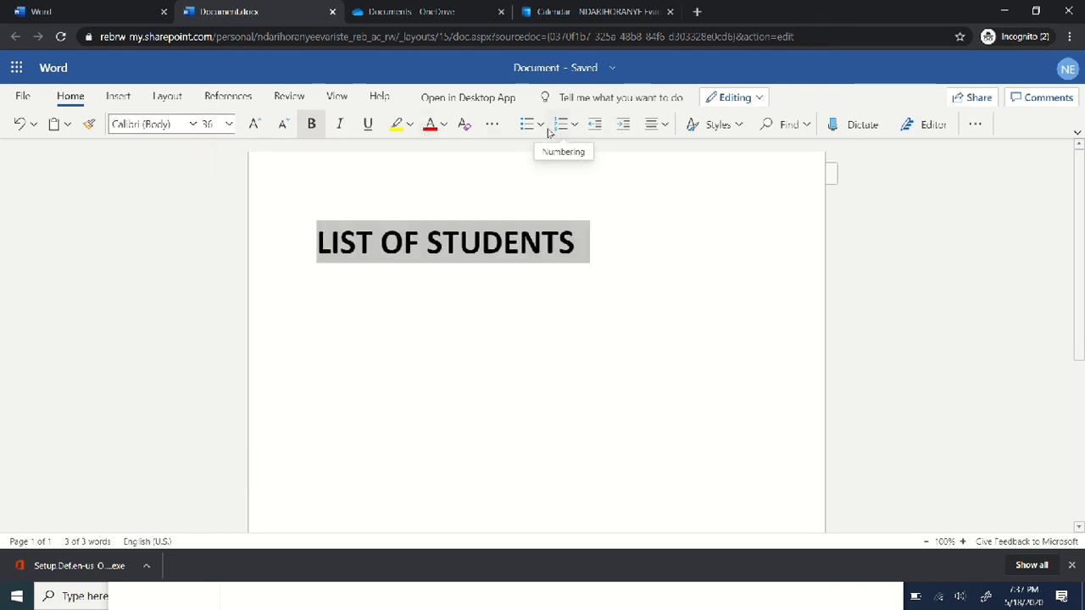
left_click(667, 127)
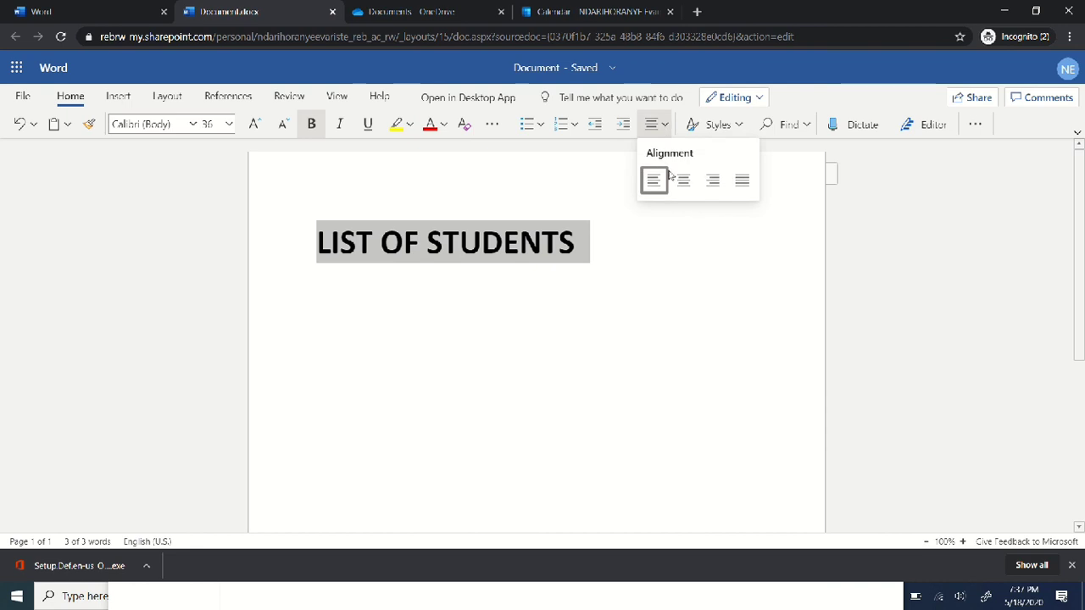
left_click(683, 180)
left_click(676, 263)
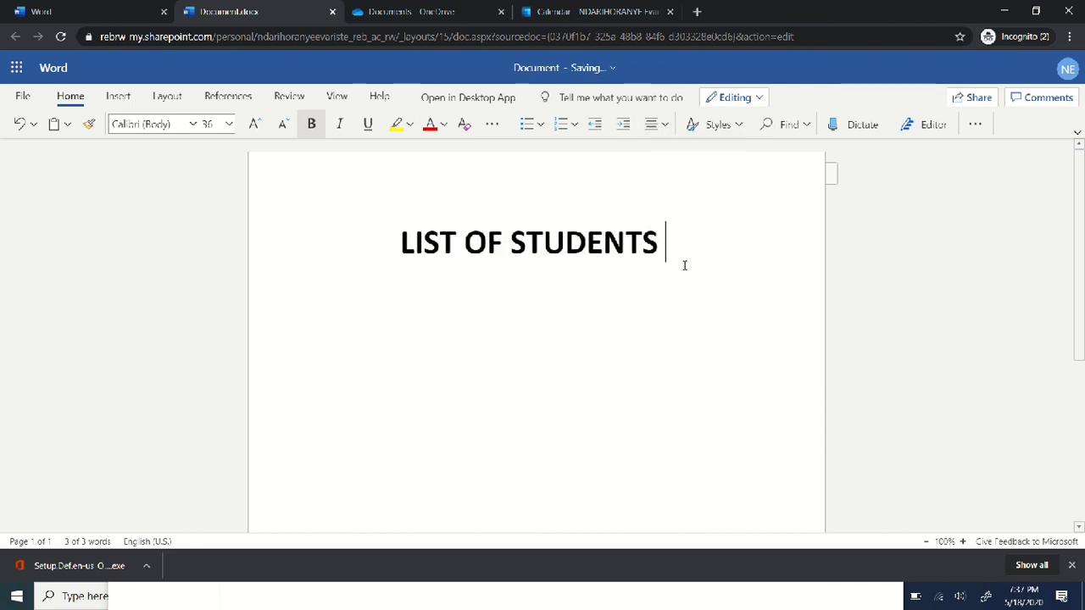
key("Return")
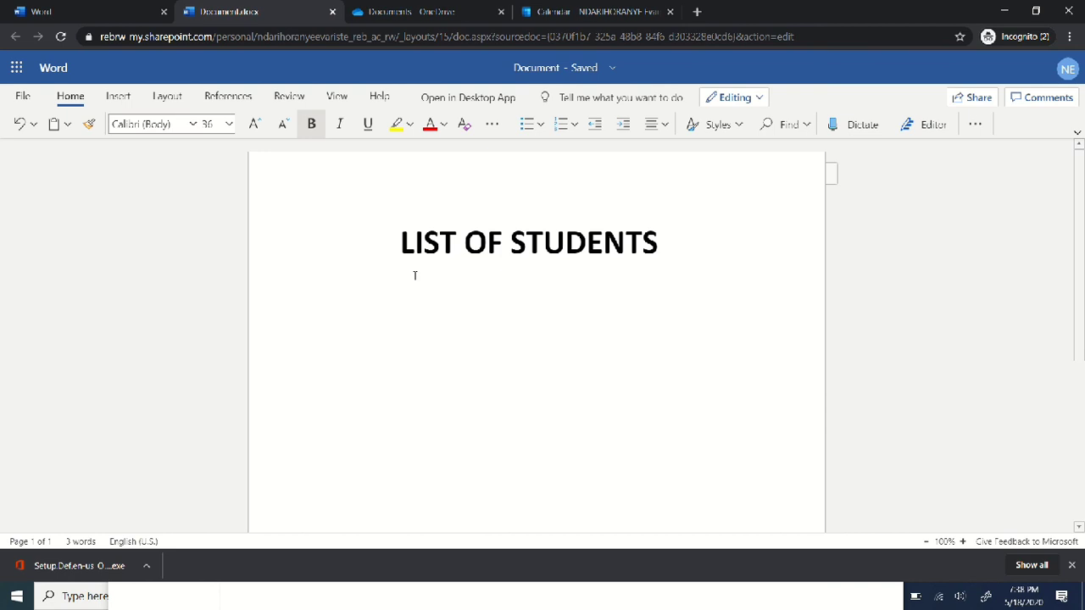
- Look up Document.docx in the OneDrive file list, dismissing the shared library tip, and return to the document in Word
mouse_move(428, 7)
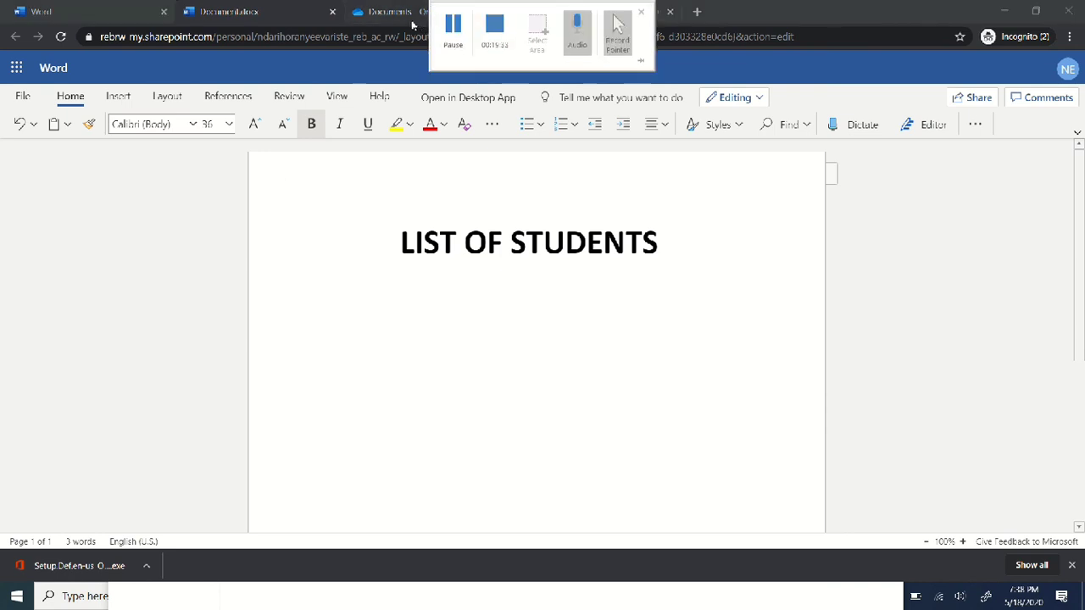
left_click(395, 16)
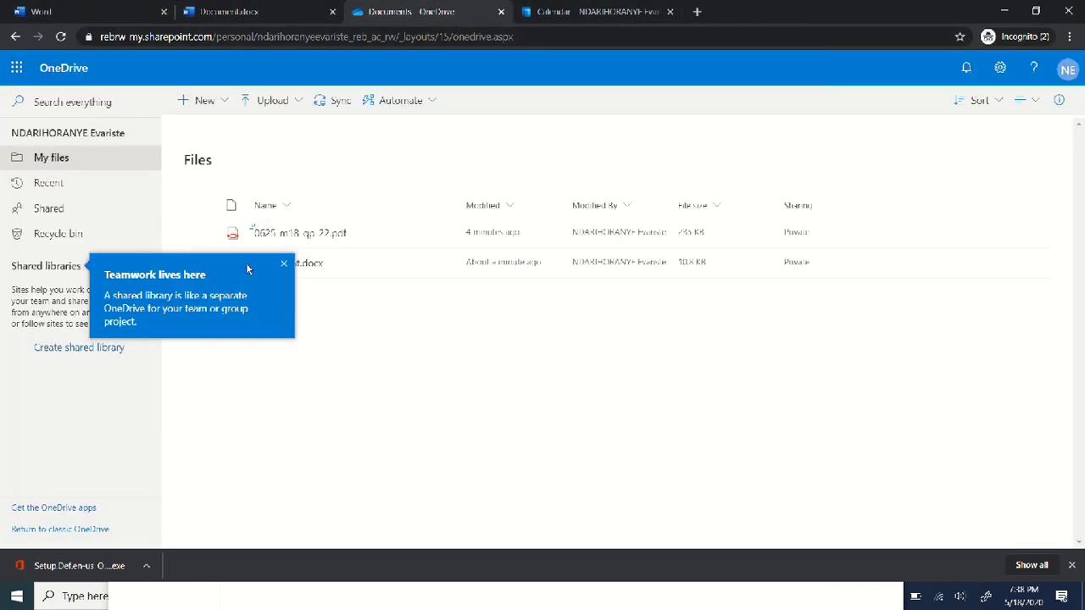
left_click(282, 268)
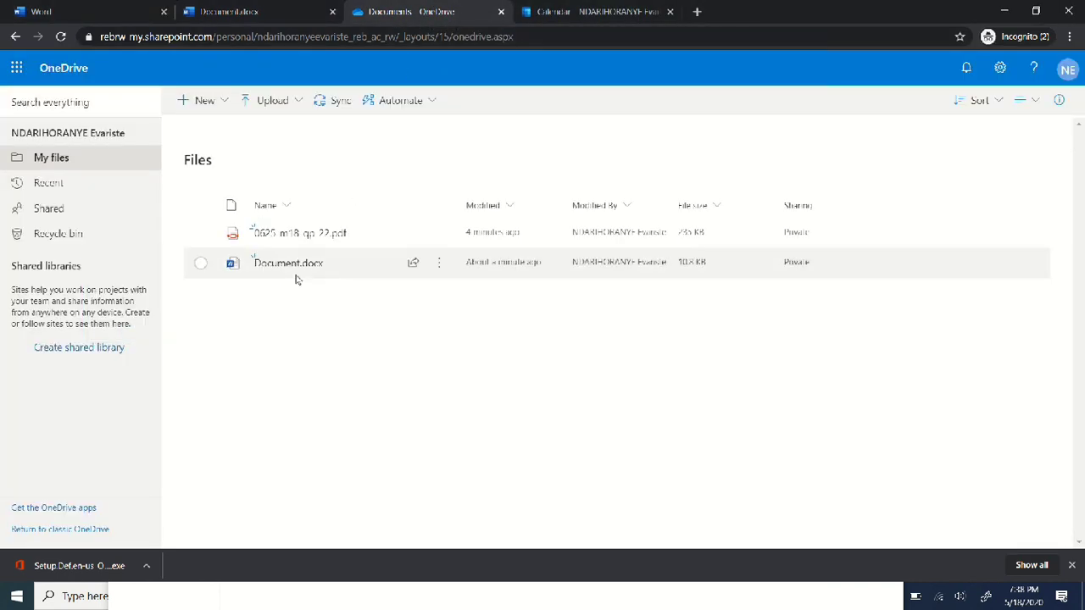
mouse_move(295, 269)
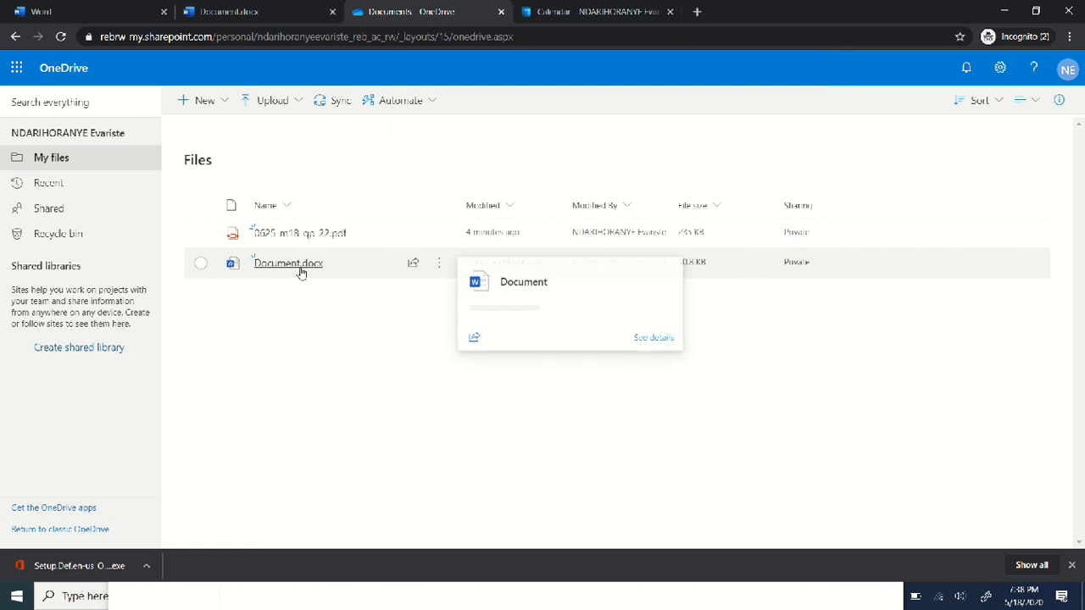
left_click(260, 14)
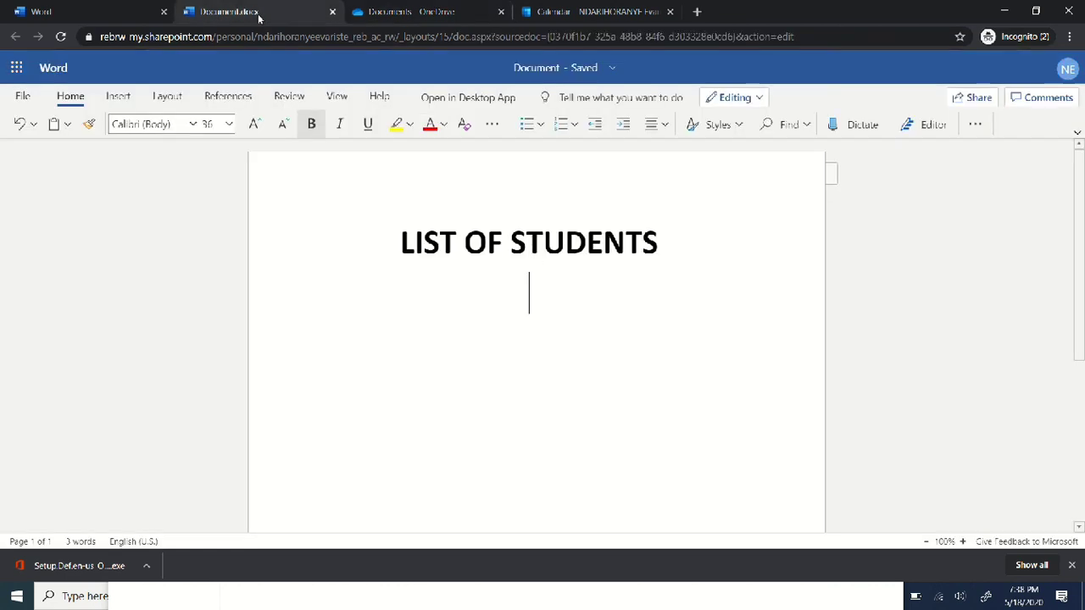